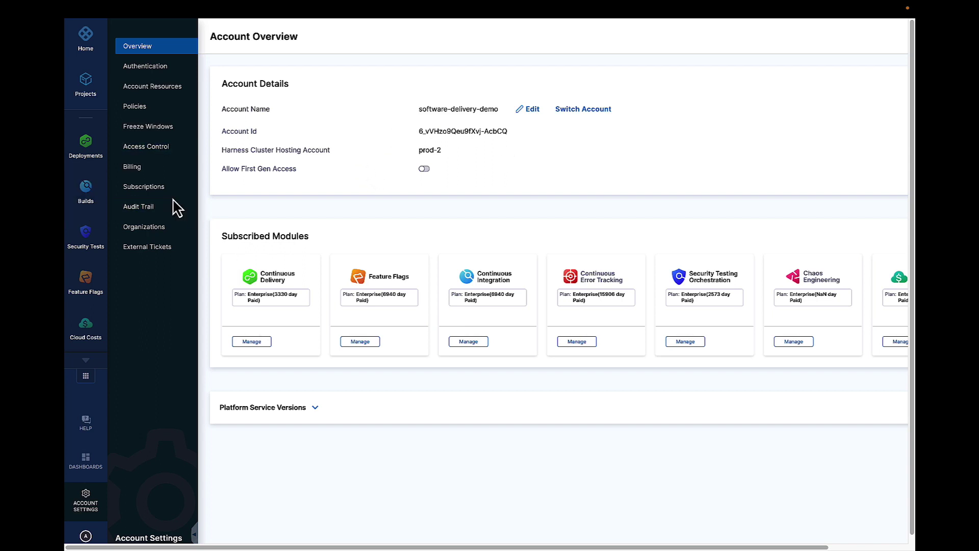
Review the account's access control users, the organizations and the list of all projects
click(158, 150)
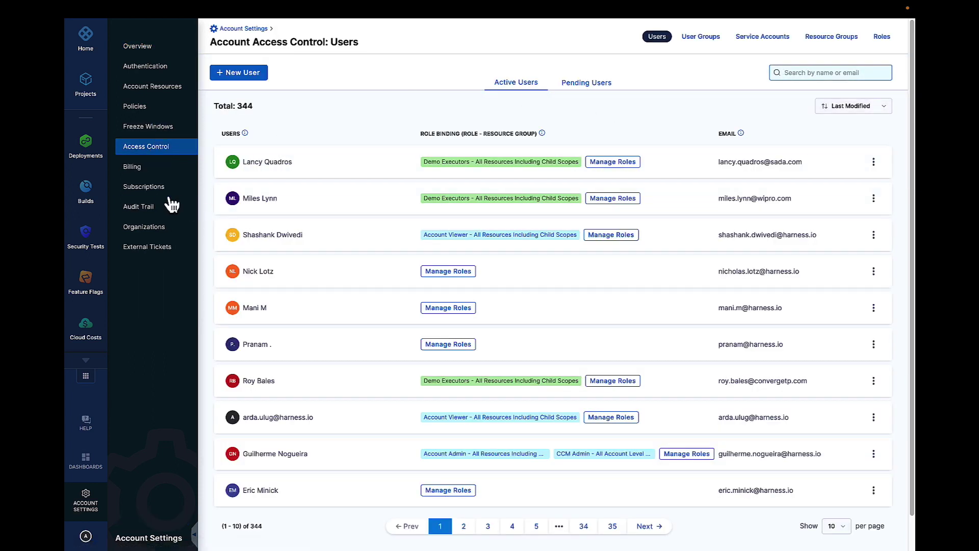
click(170, 234)
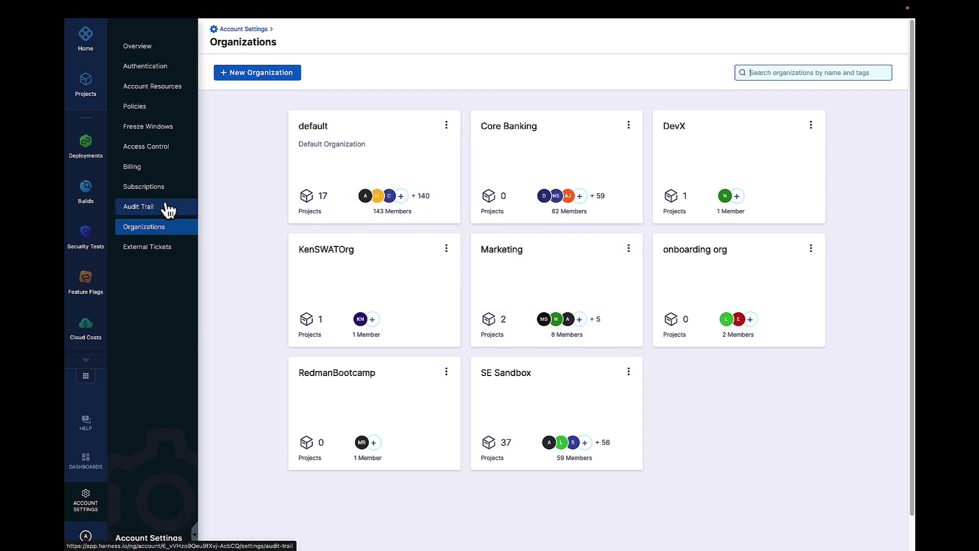
click(84, 82)
click(154, 36)
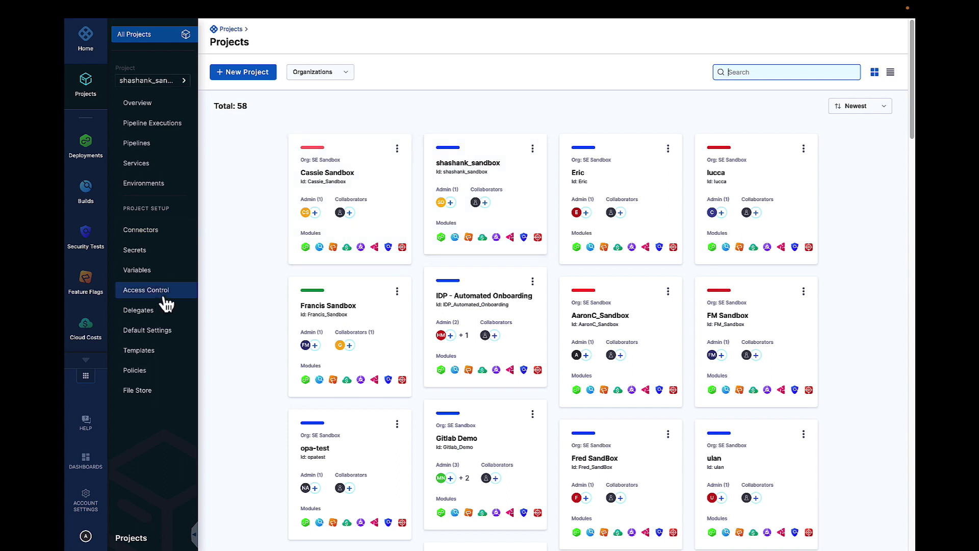
Inspect the form for adding a new user in the account-level access control, without adding anyone
click(84, 505)
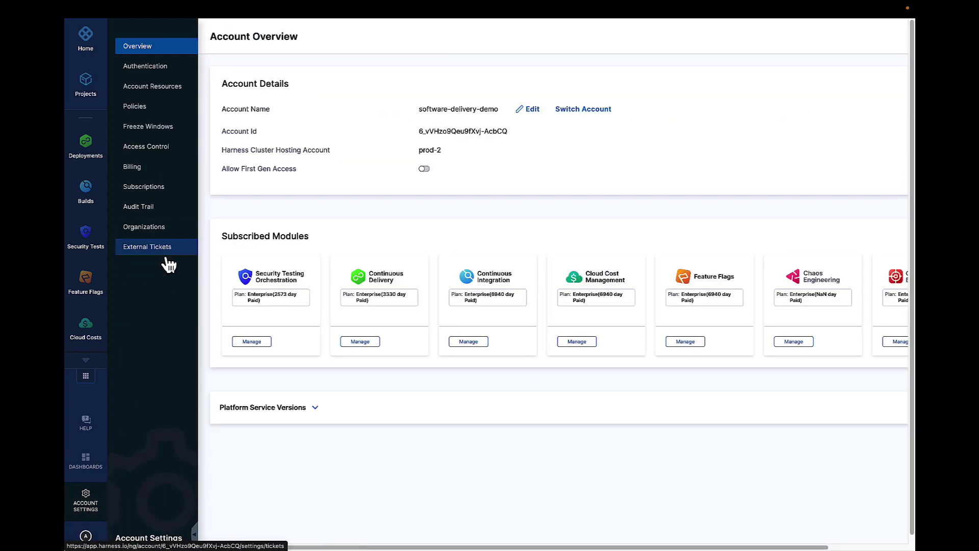
click(148, 147)
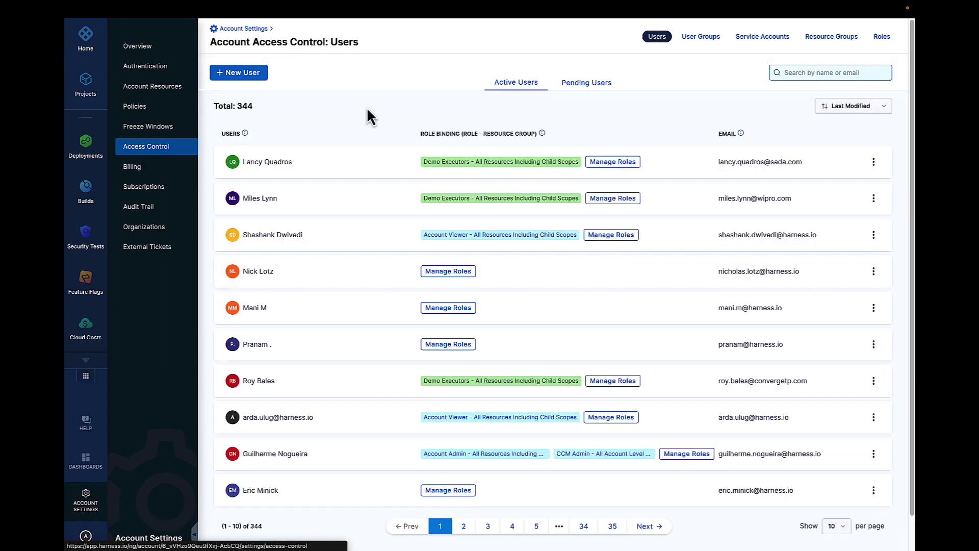
click(229, 75)
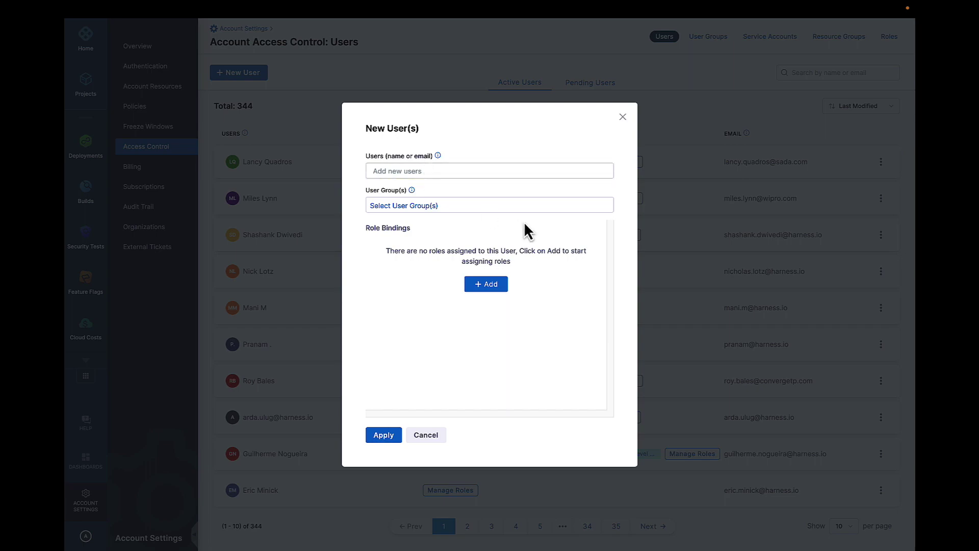
click(622, 117)
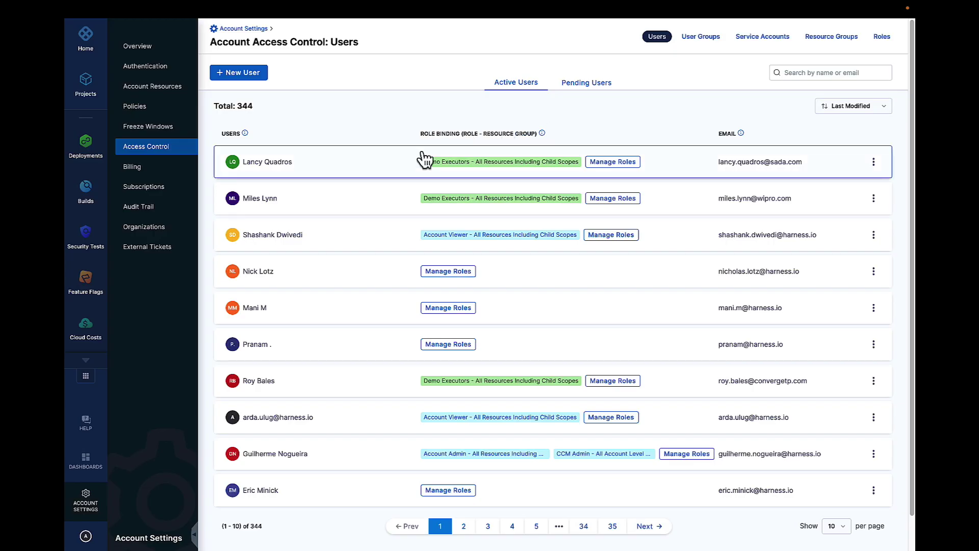
Review the account's authentication settings, from the login and OAuth providers down to the session timeout
click(155, 74)
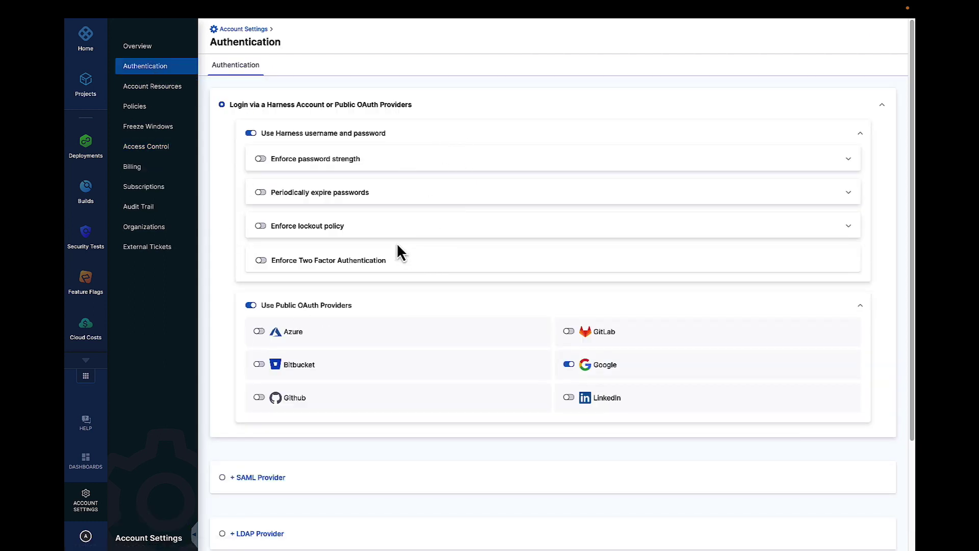
scroll(397, 245, down, 3)
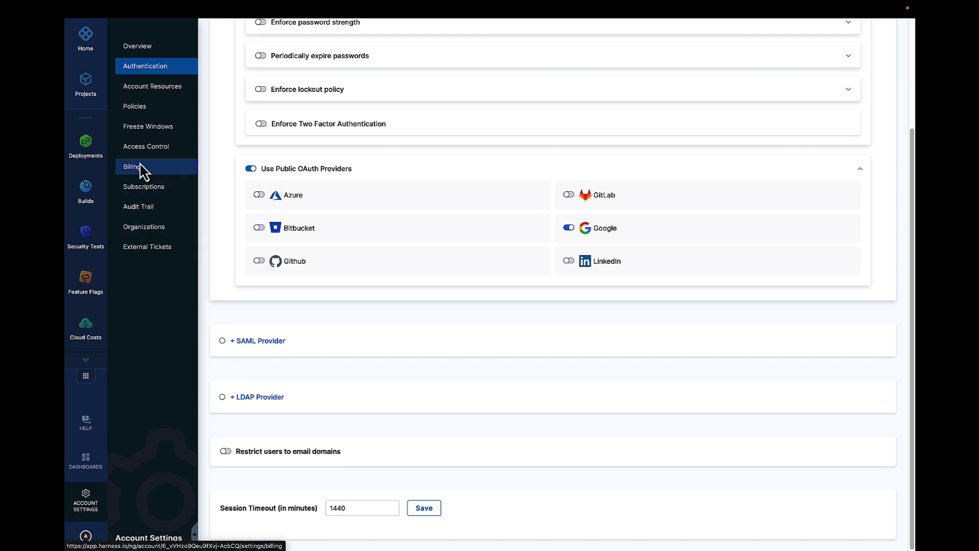
Examine the group memberships and role bindings of the account user who holds Account Admin and CCM Admin roles
click(141, 148)
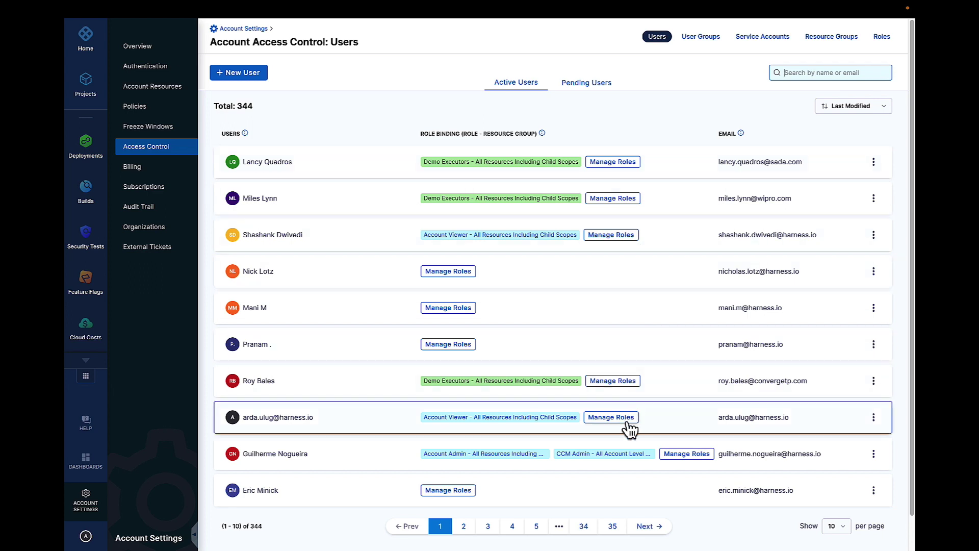
click(344, 458)
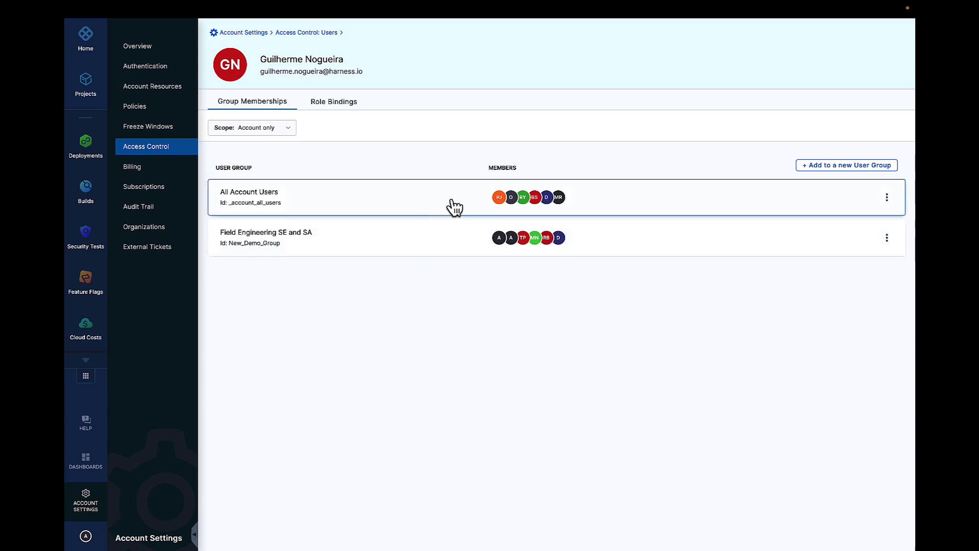
click(333, 104)
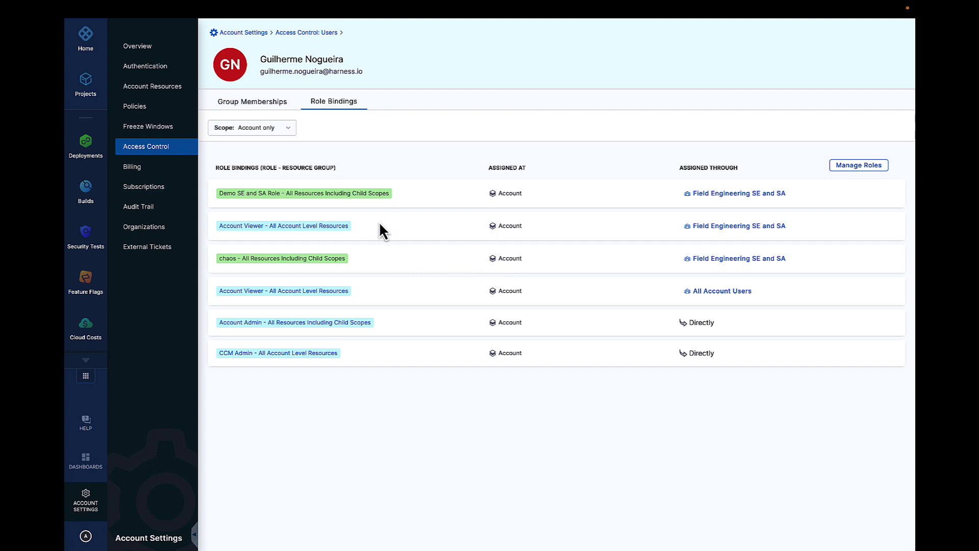
Create a new account-level role named Example 3
click(152, 149)
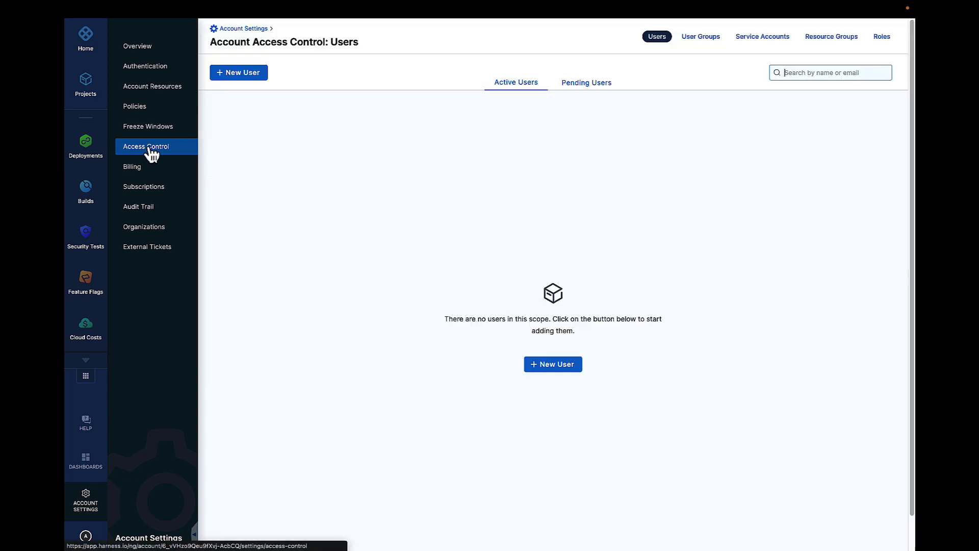
click(882, 39)
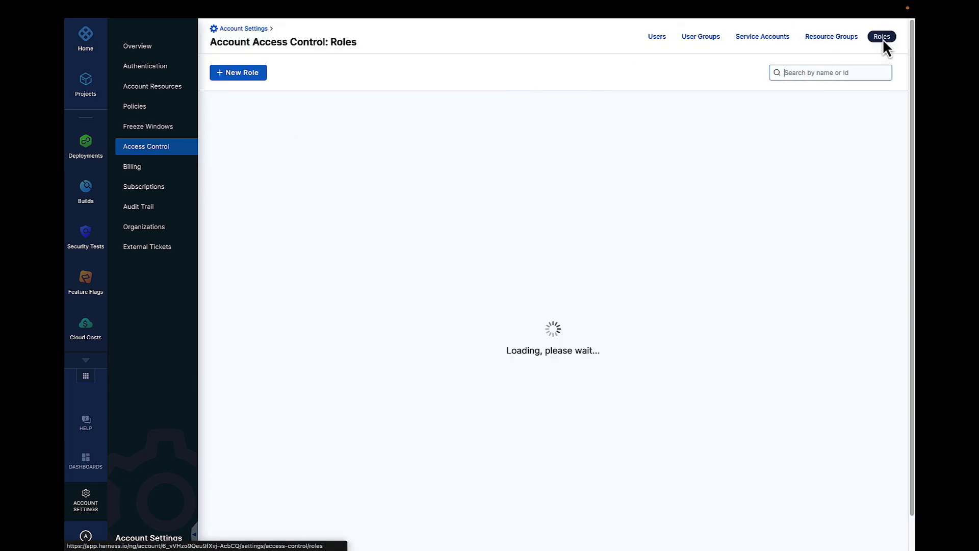
click(255, 74)
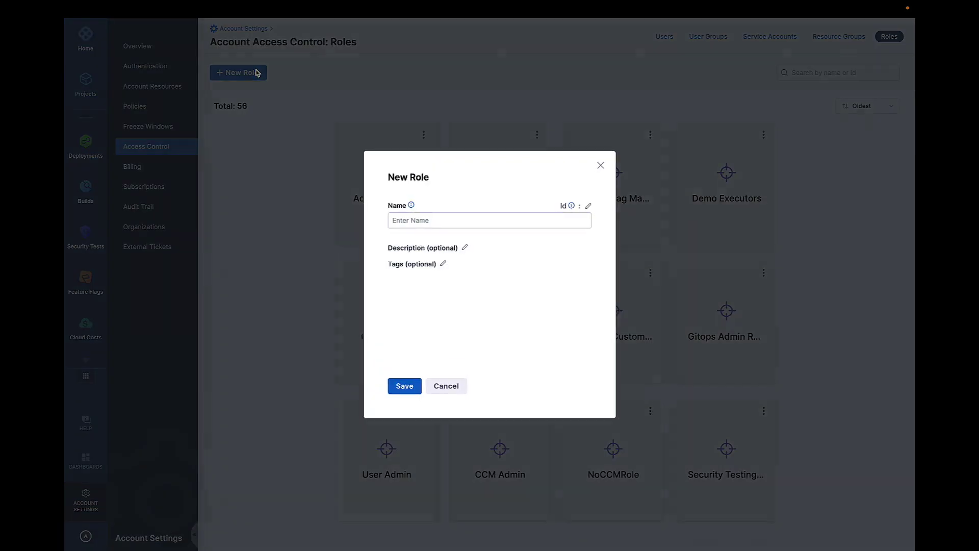
click(528, 220)
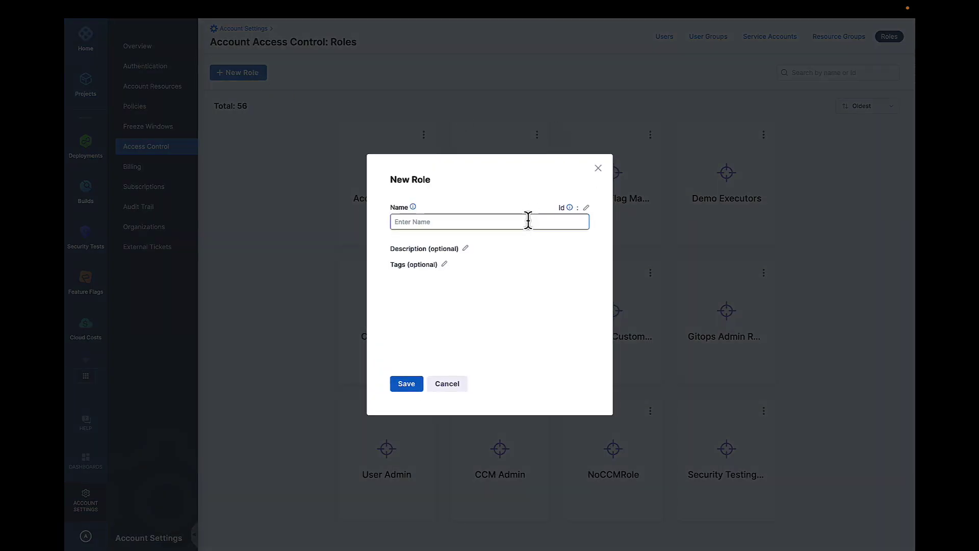
text(Example 3)
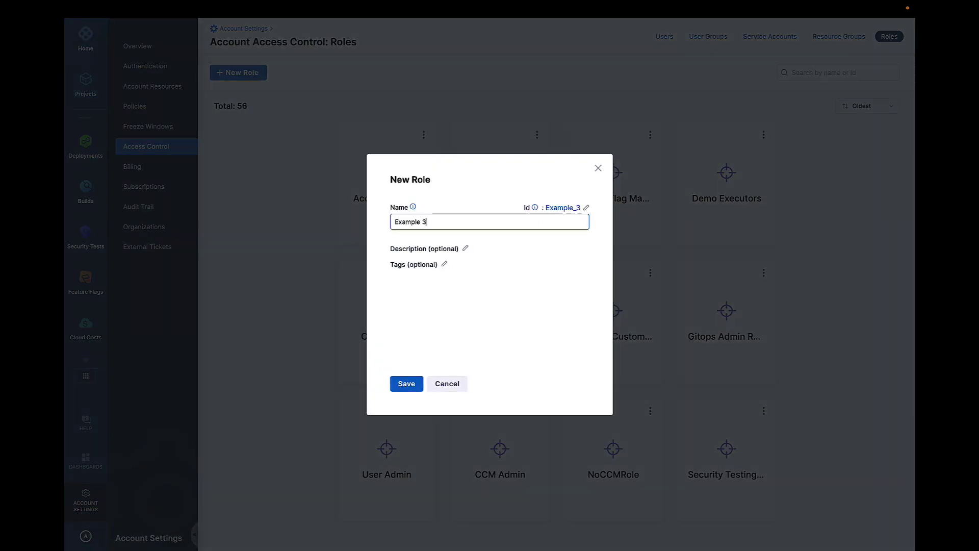
click(407, 383)
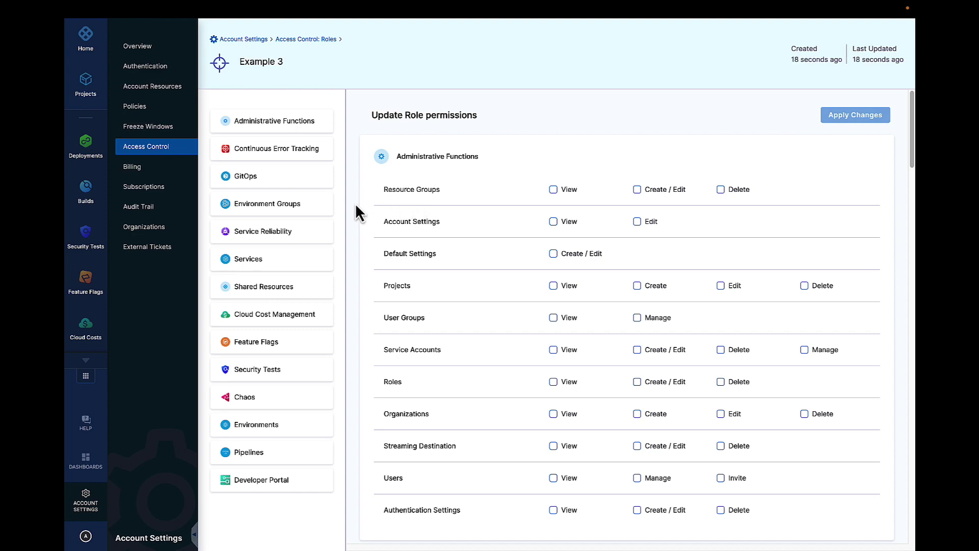
Review the permissions available for the Example 3 role and return to the account's roles list
scroll(423, 434, down, 5)
scroll(422, 436, up, 2)
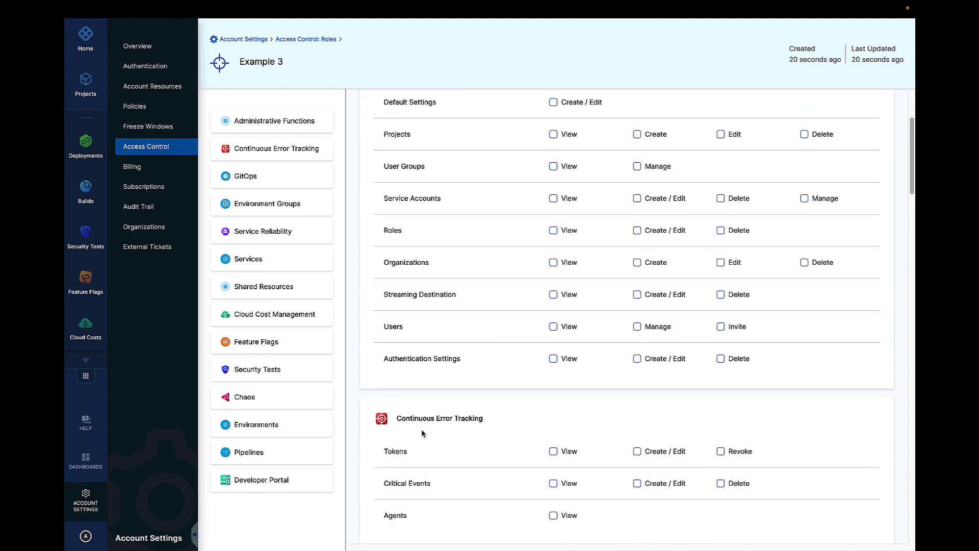
scroll(423, 431, up, 3)
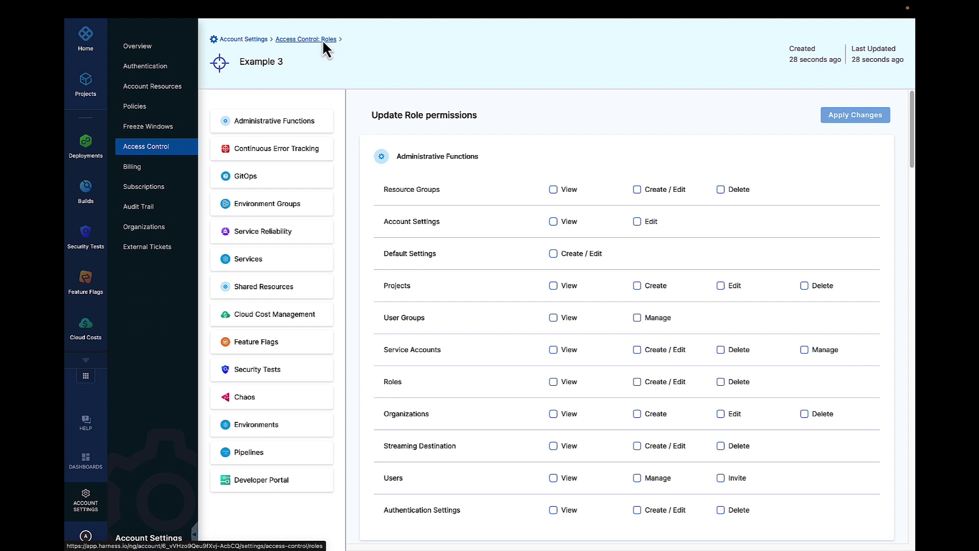
drag(322, 39, 544, 106)
click(285, 40)
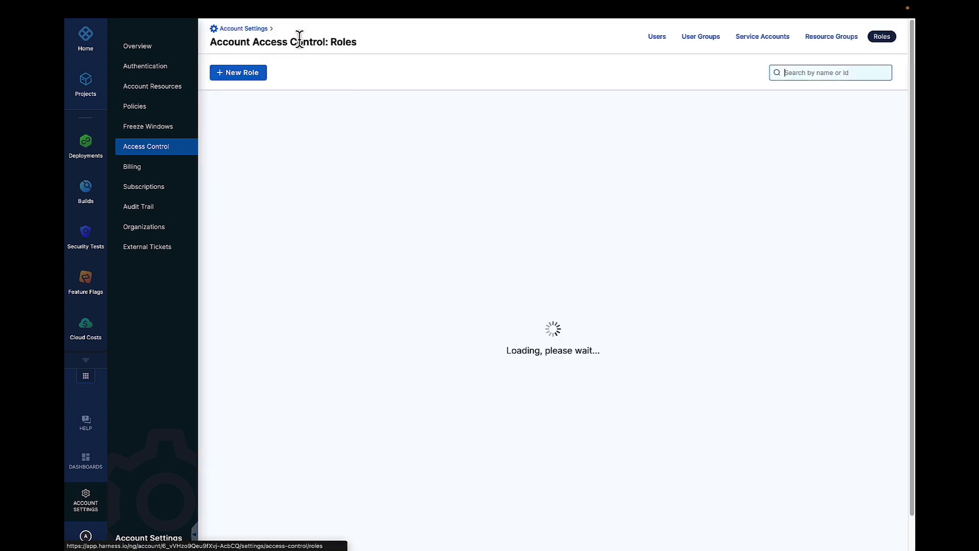
Examine the Marketing user group's members and role bindings in the account access control
click(708, 40)
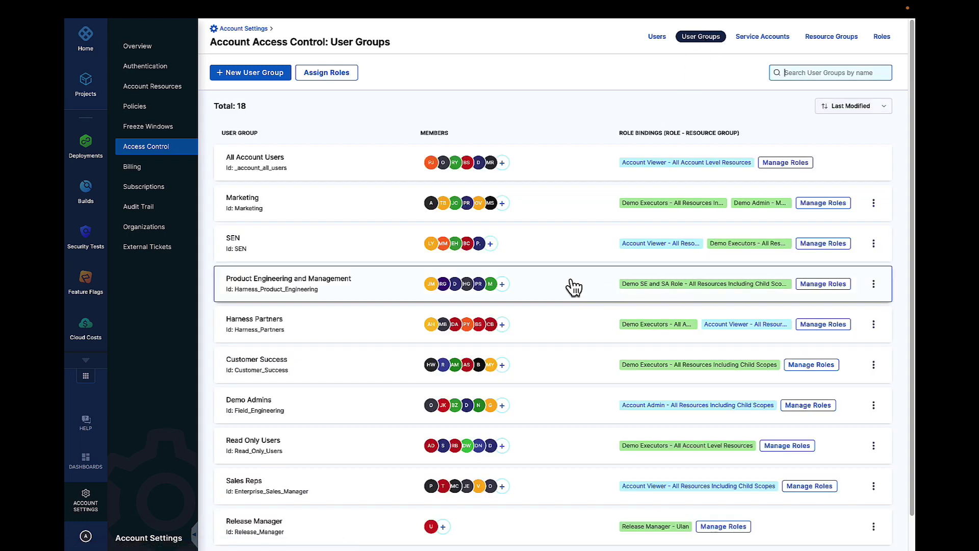
click(580, 221)
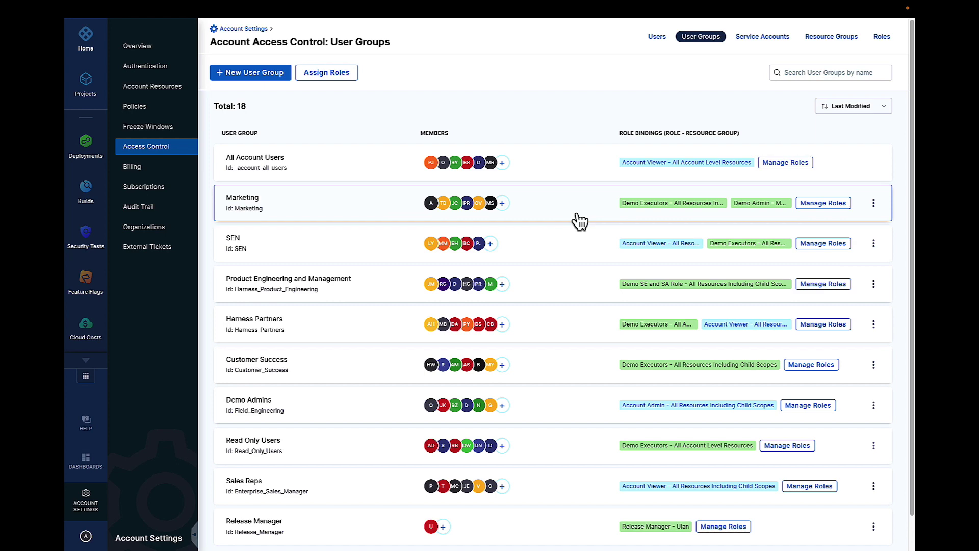
click(579, 222)
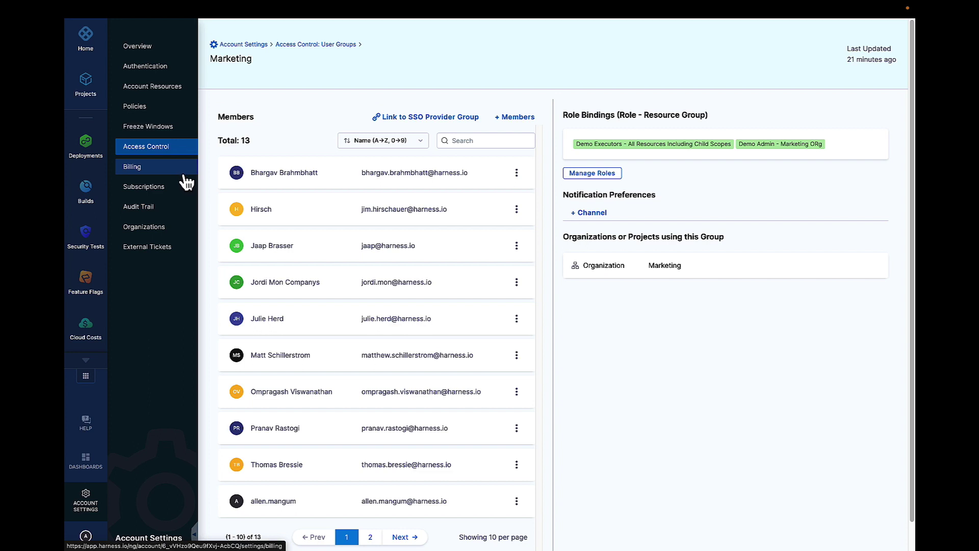
View the service accounts in the account access control
click(178, 153)
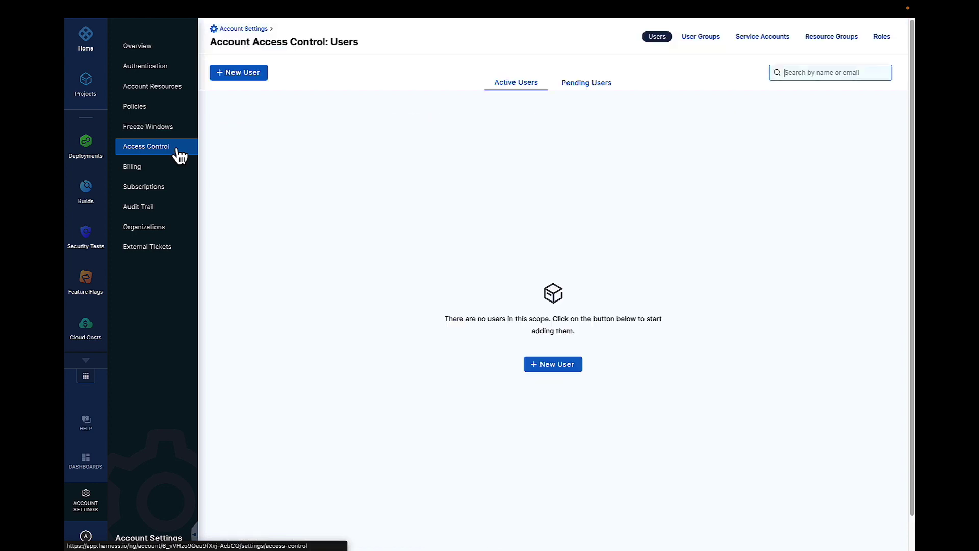
click(762, 36)
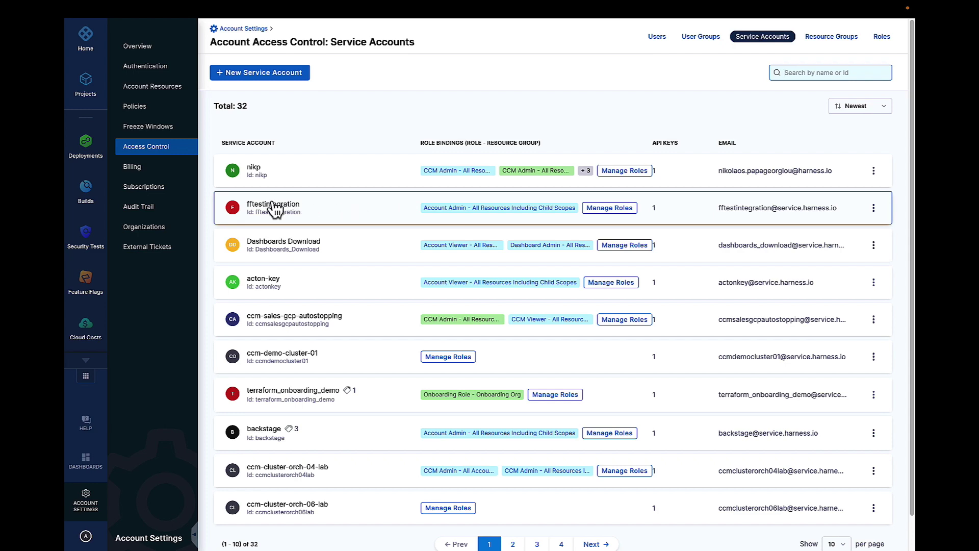
Open the account audit trail and check the options for excluding events from the audit logs
click(138, 210)
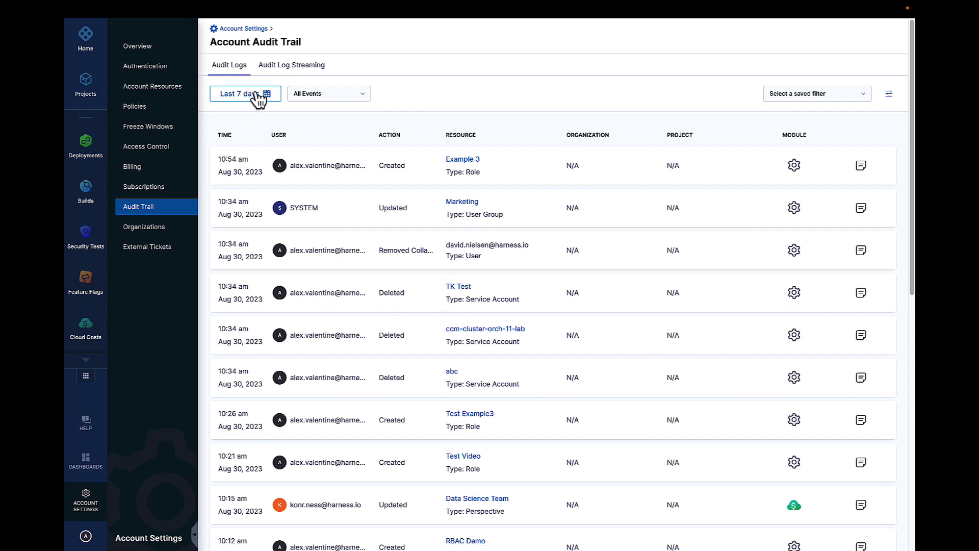
click(325, 93)
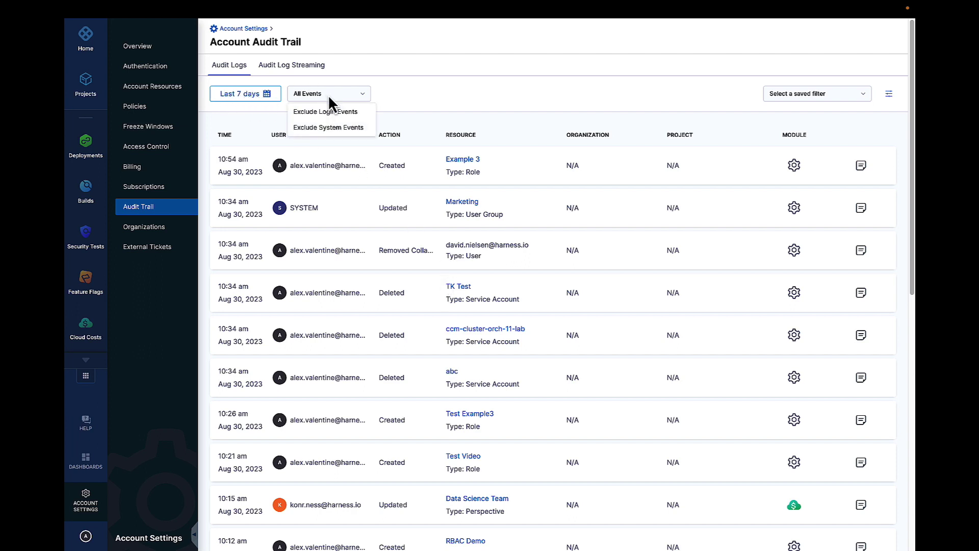
click(470, 84)
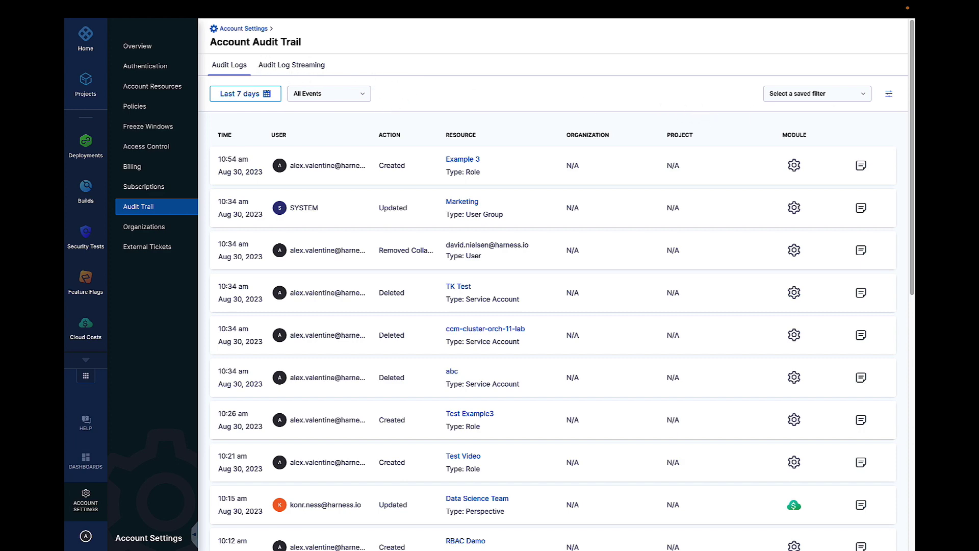
Filter the account audit logs with the saved CD_Pipeline_Changes filter and review the matching entries
click(889, 95)
click(899, 90)
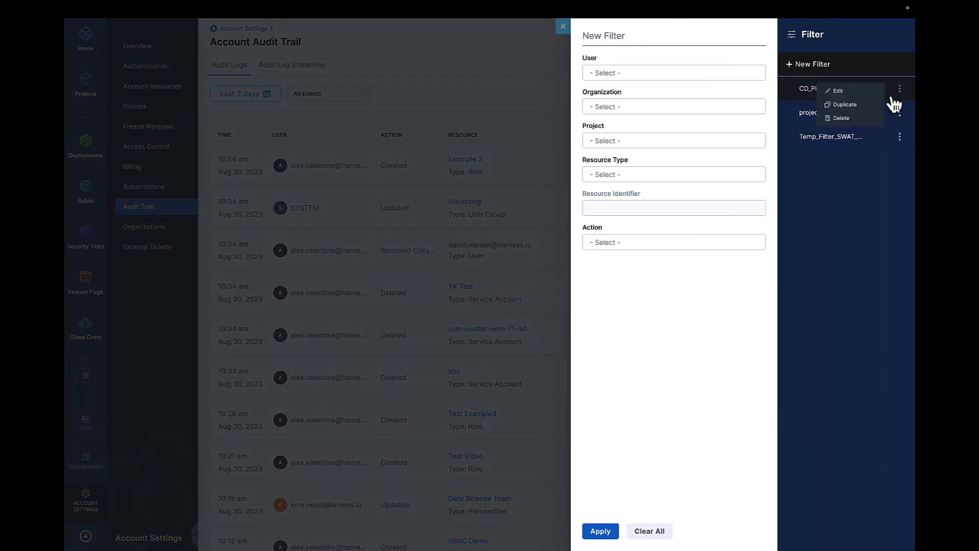
click(885, 232)
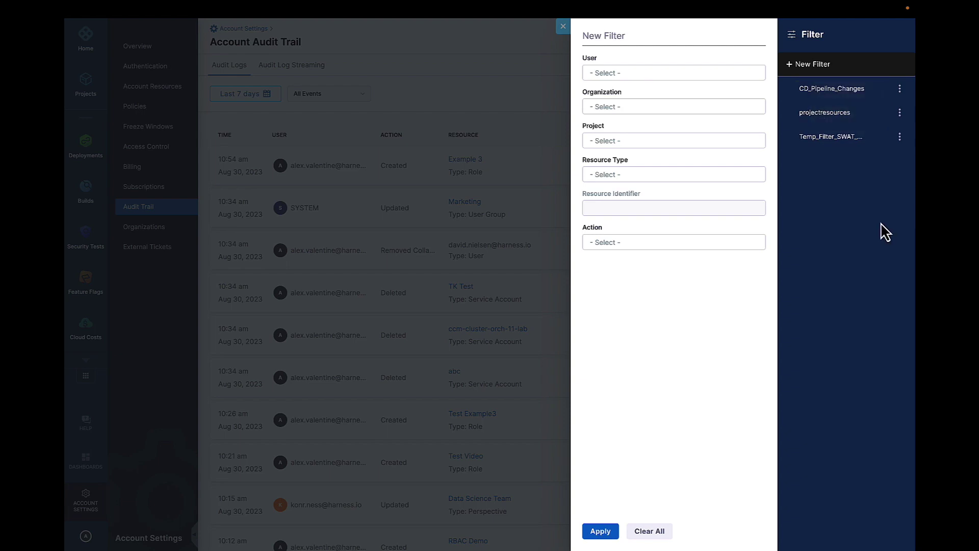
click(857, 101)
click(598, 530)
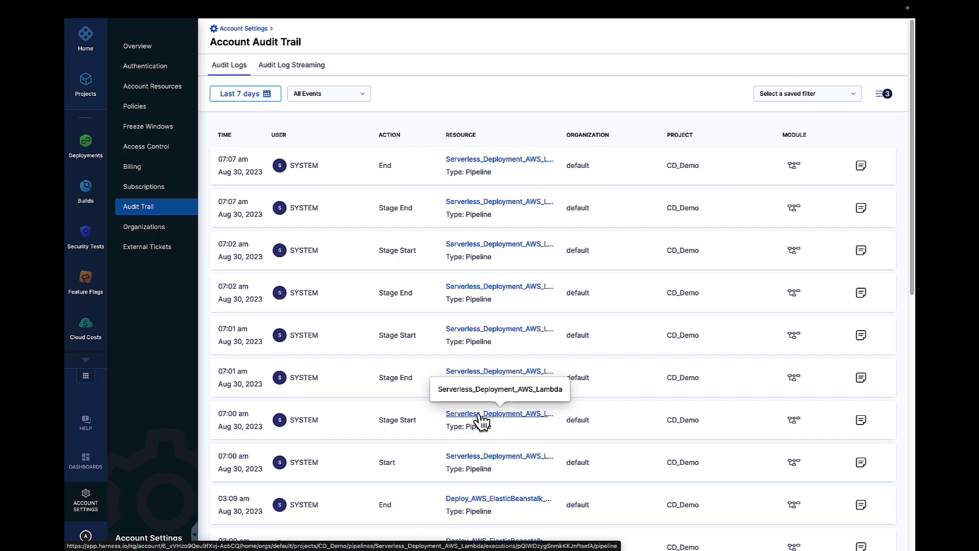
scroll(356, 338, down, 6)
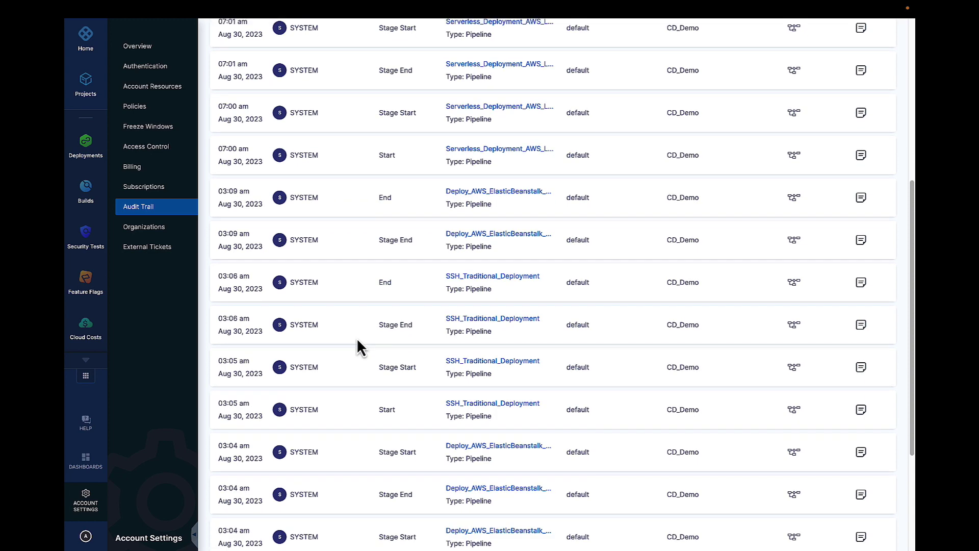
scroll(355, 342, up, 5)
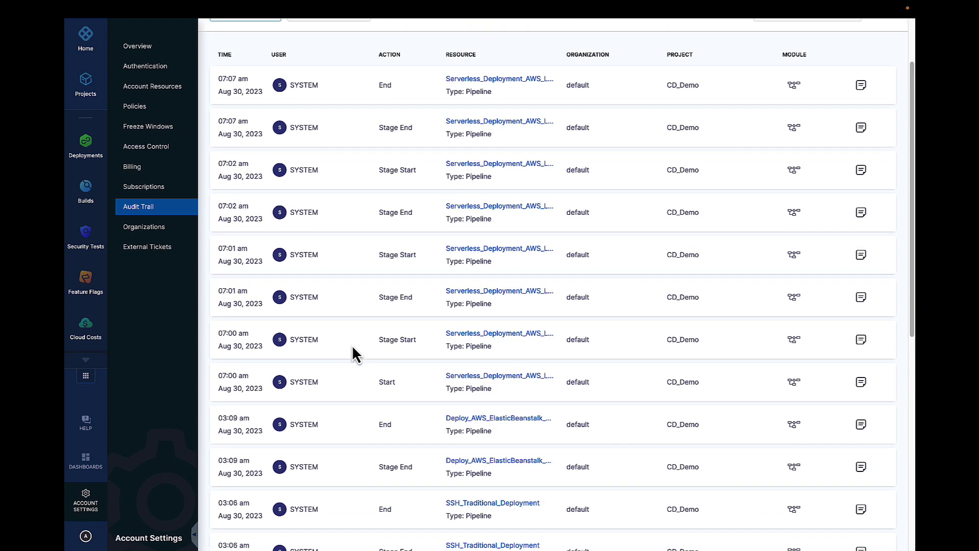
scroll(351, 346, up, 2)
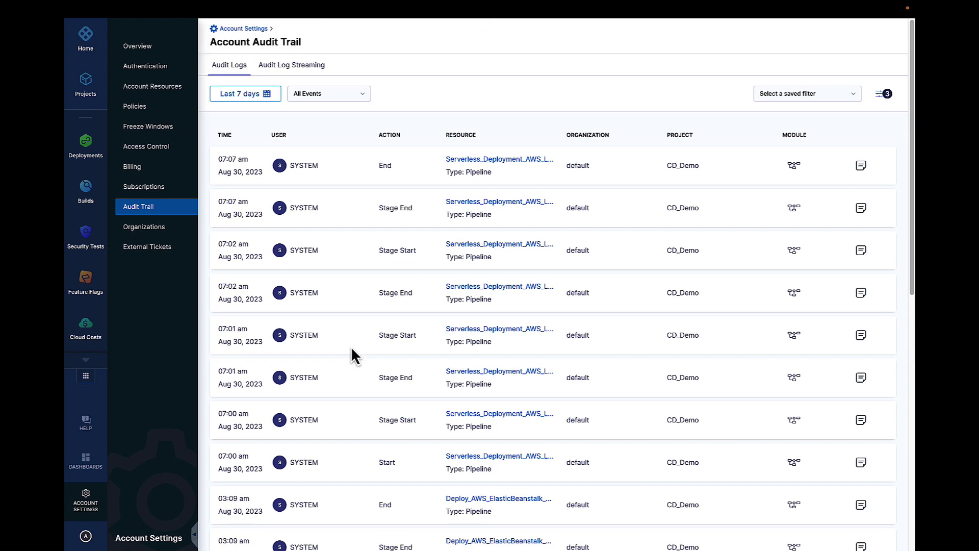